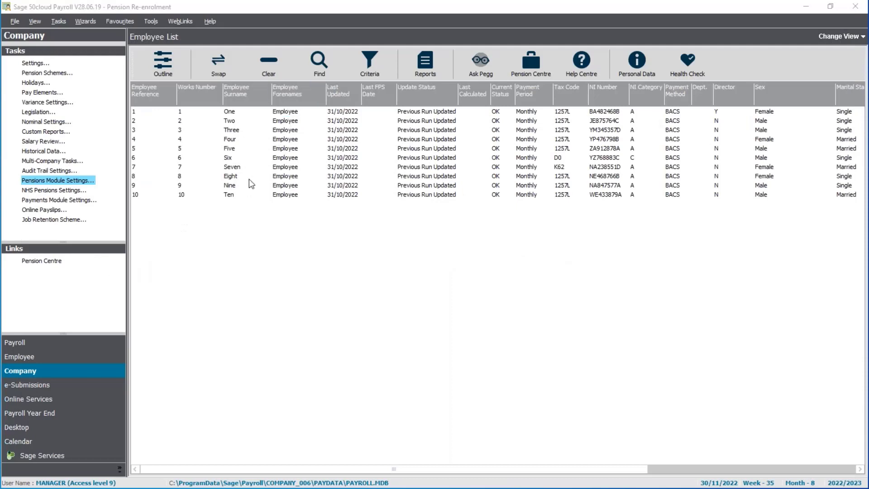
# Step: Review the pension scheme status and contribution history in employee 10's record, and close the record
pyautogui.click(247, 198)
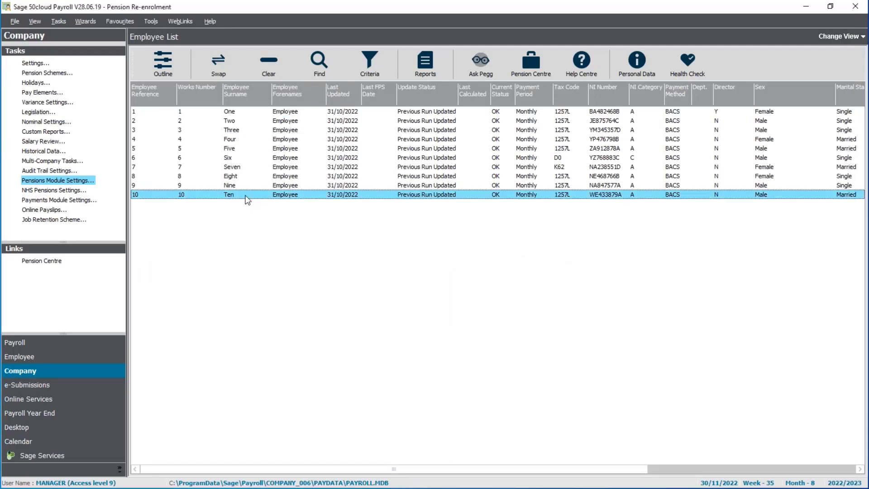
pyautogui.doubleClick(247, 197)
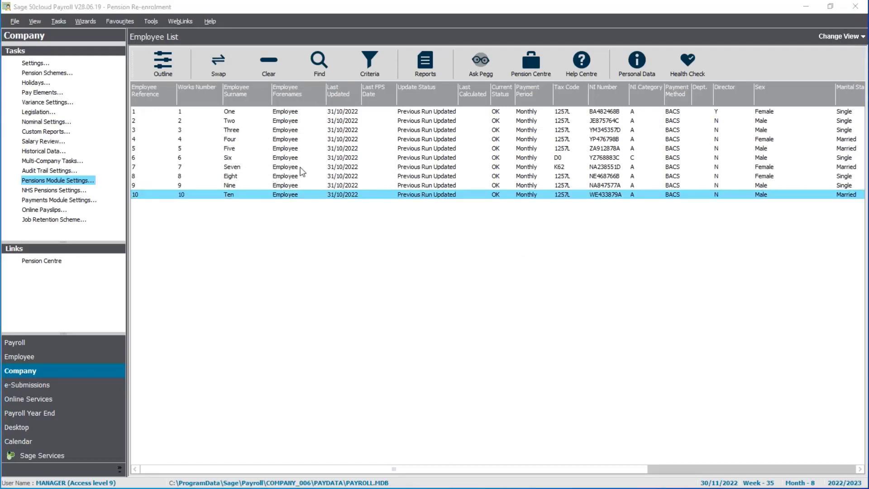
pyautogui.click(351, 152)
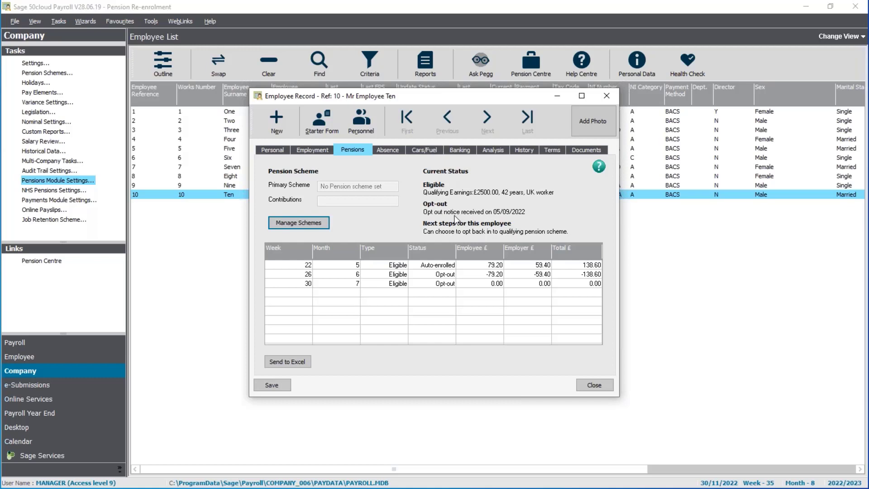
pyautogui.click(594, 384)
# Step: Select all employees in the list and confirm 30/11/2022 as the payroll process date
pyautogui.click(263, 67)
pyautogui.click(218, 66)
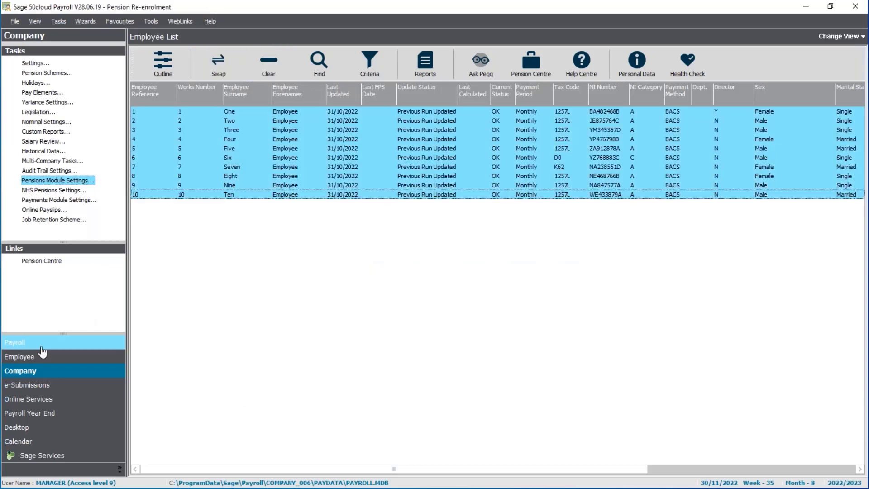
pyautogui.click(40, 346)
pyautogui.click(44, 64)
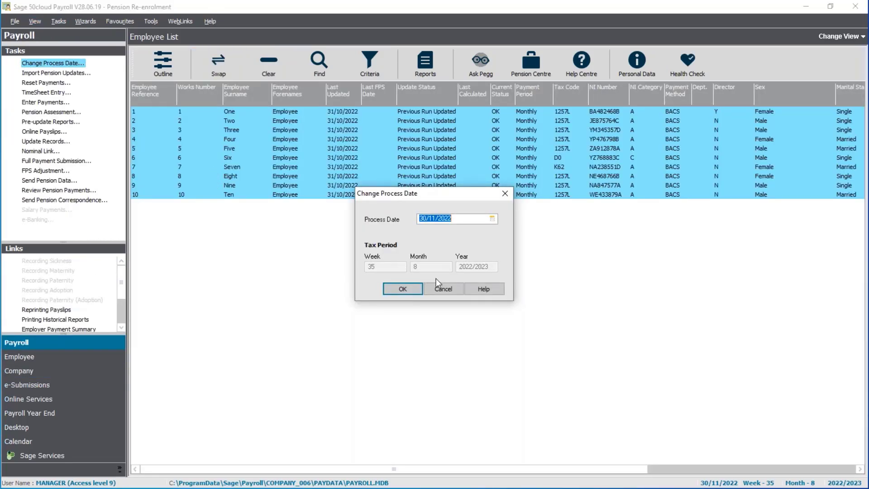
pyautogui.click(403, 289)
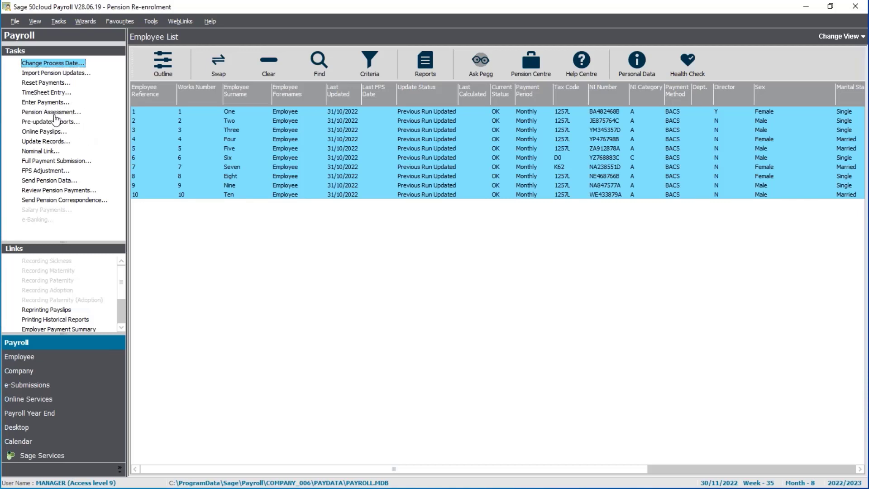
# Step: Start the pension assessment, confirm that the cyclical re-enrolment settings are correct, and proceed
pyautogui.click(54, 113)
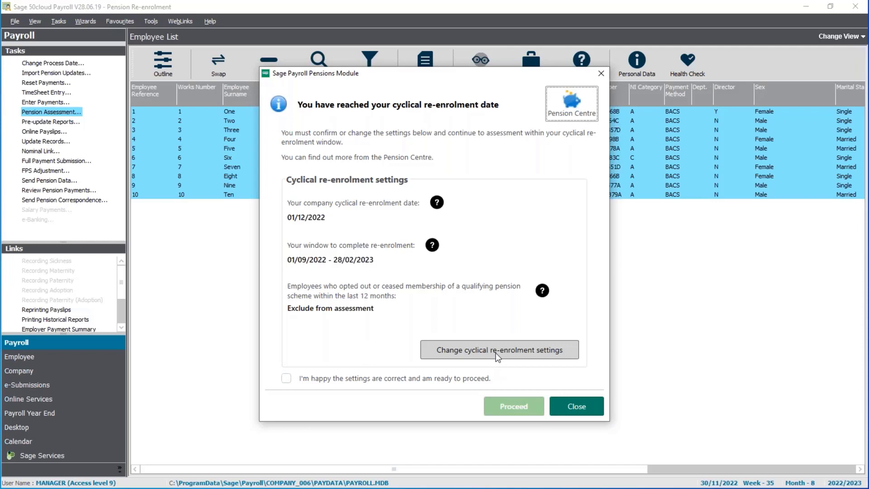
pyautogui.click(286, 379)
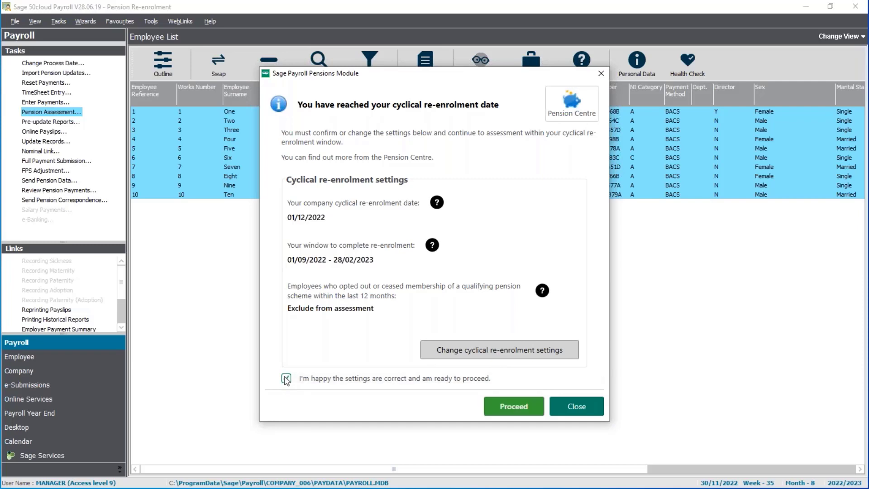
pyautogui.click(514, 409)
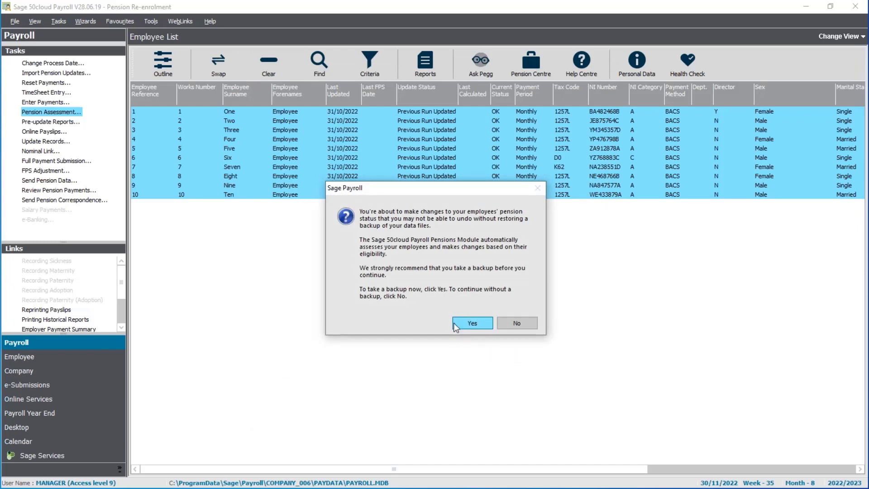
# Step: Back up the payroll data to the Payroll backups folder as "Reenrolment SagePay.Pension Re-enrolment.3522.001"
pyautogui.click(469, 325)
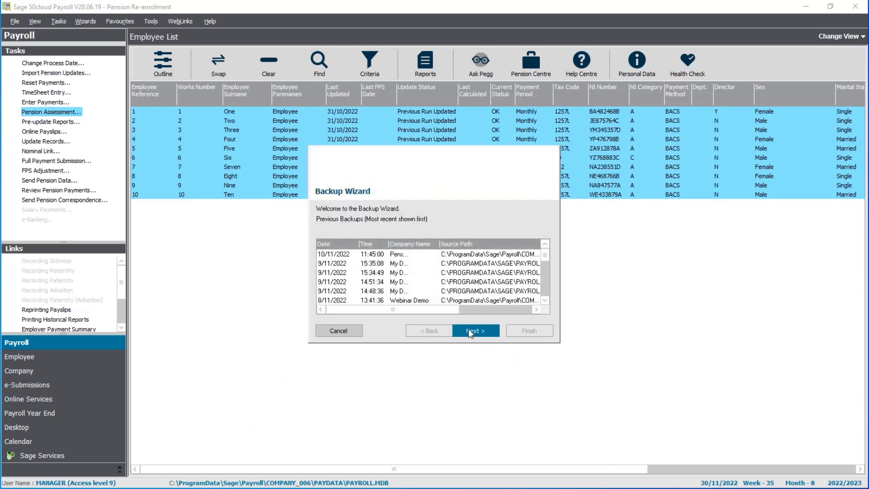
pyautogui.click(477, 332)
pyautogui.click(482, 333)
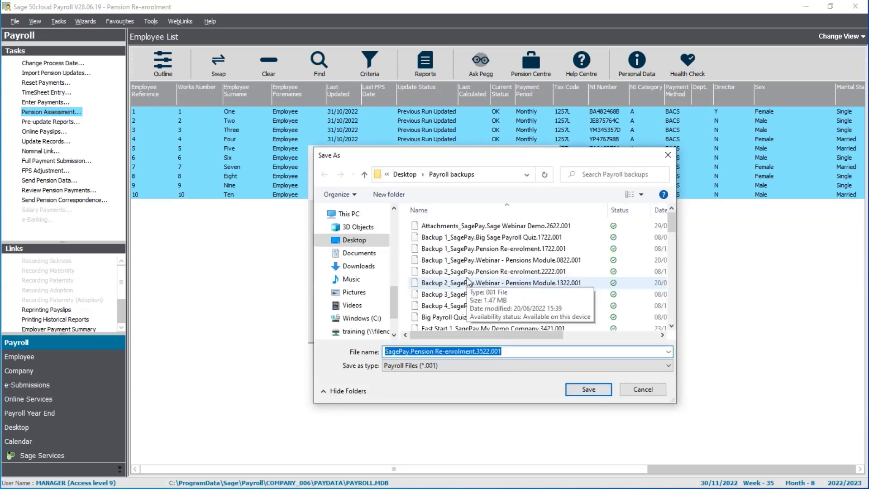
pyautogui.write('Reenrolment')
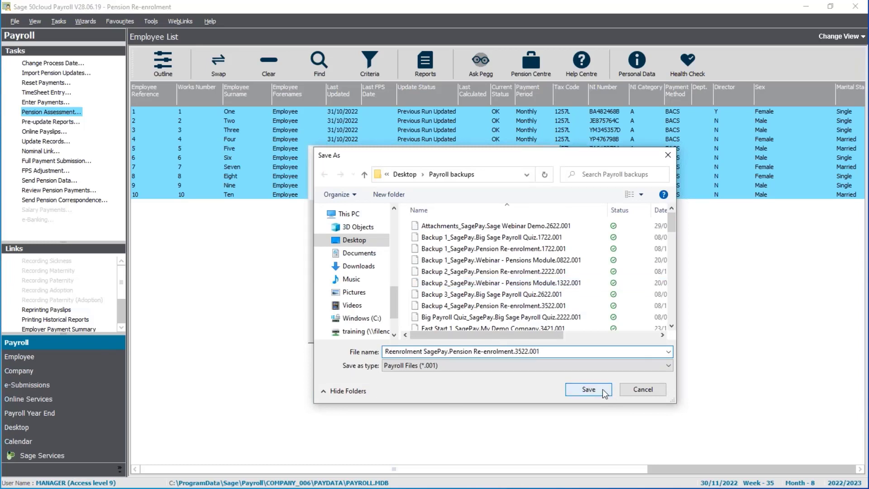
pyautogui.click(572, 390)
pyautogui.click(475, 330)
pyautogui.click(529, 330)
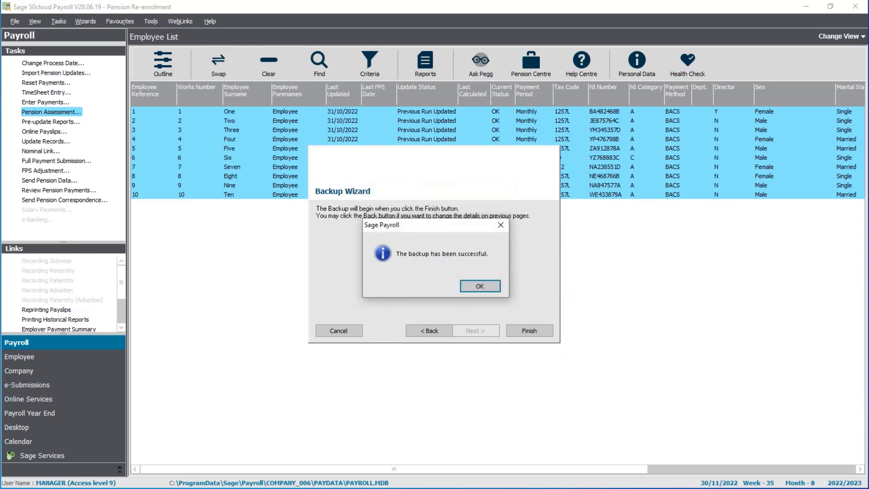
pyautogui.click(480, 286)
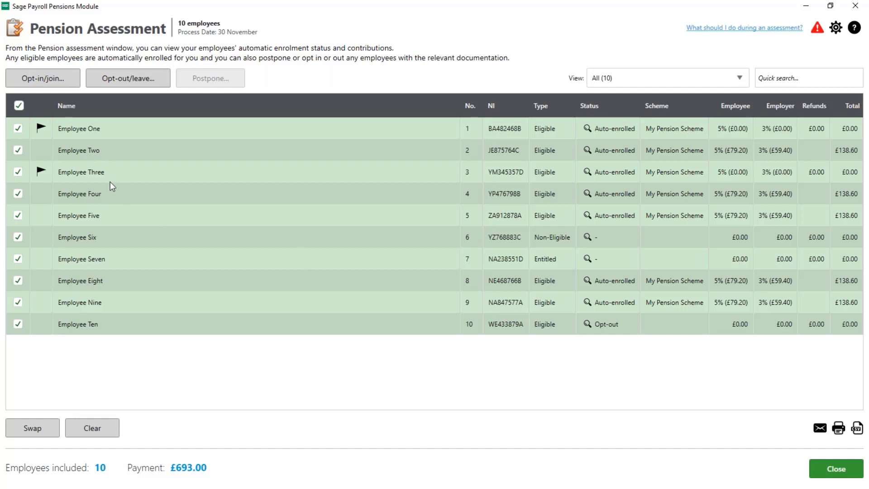
# Step: Check the assessment flags for employees 1 and 3 and the status of employee 10, and close the assessment and re-enrolment reminder
pyautogui.moveTo(39, 129)
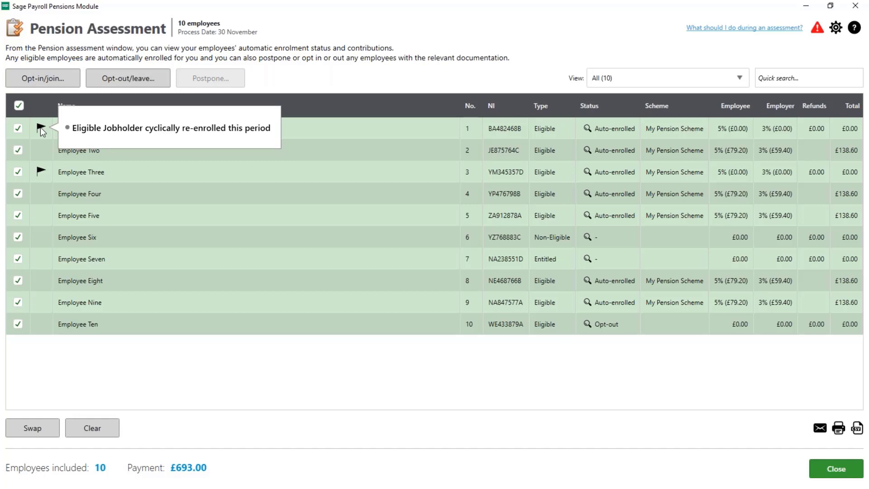
pyautogui.moveTo(39, 173)
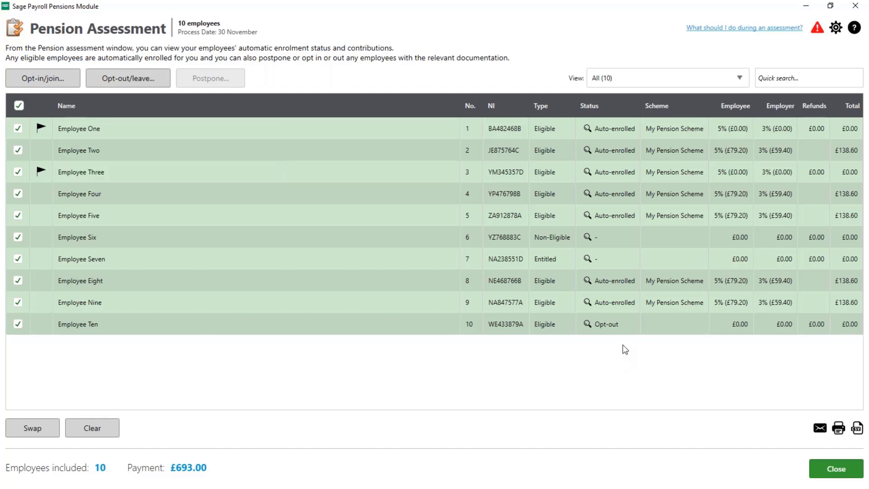
pyautogui.moveTo(591, 326)
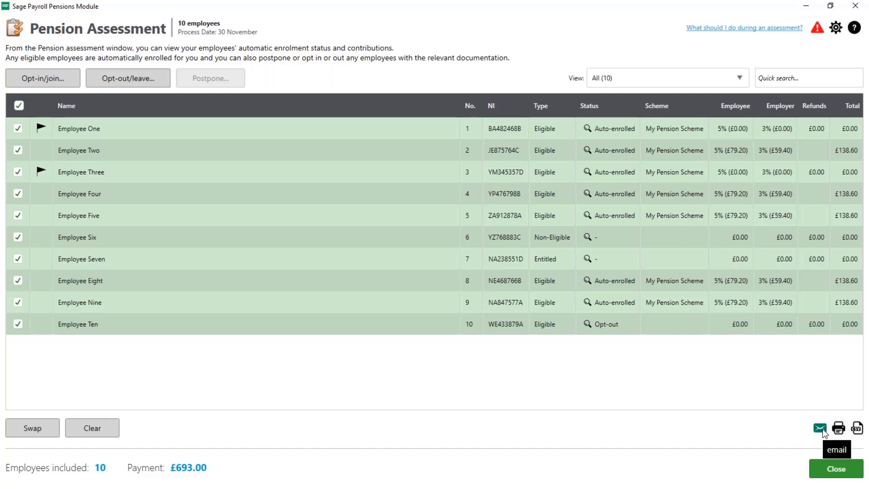
pyautogui.click(858, 429)
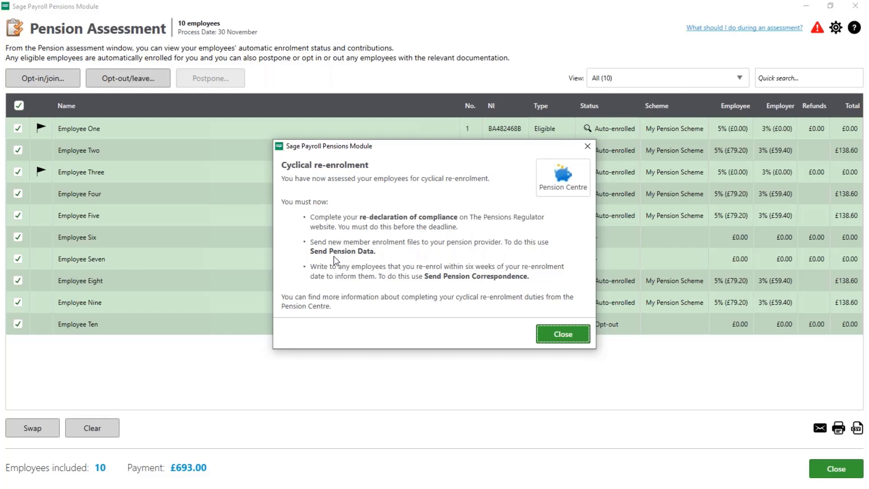
pyautogui.click(563, 334)
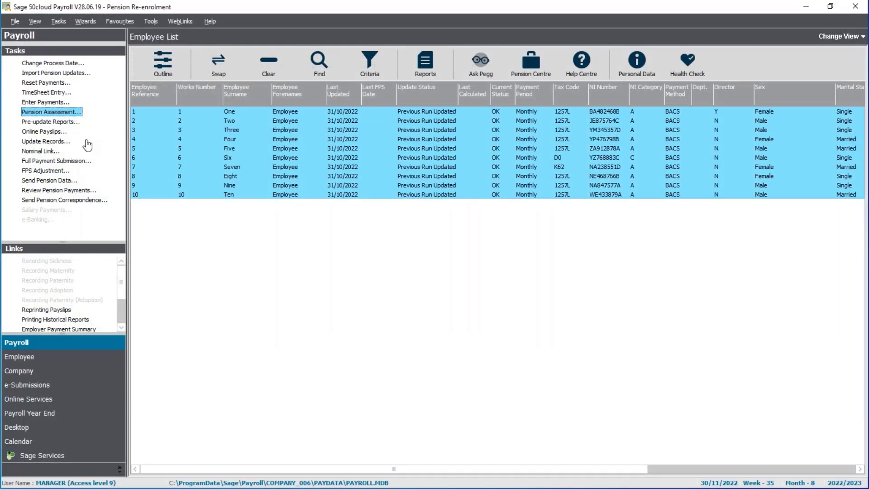
# Step: Update the payroll records for all selected employees, accepting the check for legislation updates and continuing past the pension assessment reminder
pyautogui.click(58, 142)
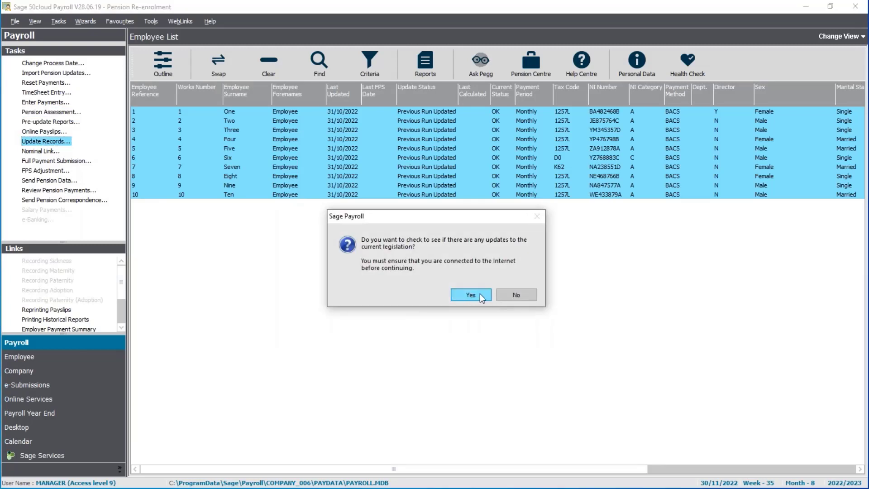
pyautogui.click(461, 297)
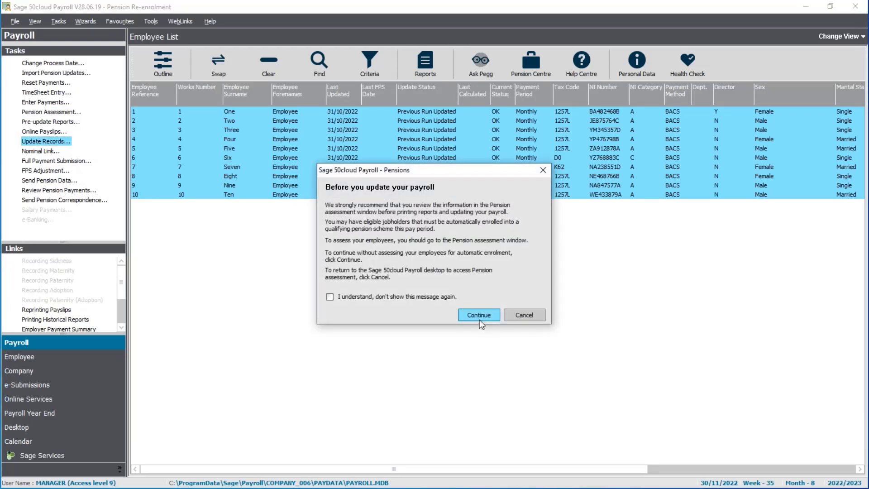
pyautogui.click(479, 316)
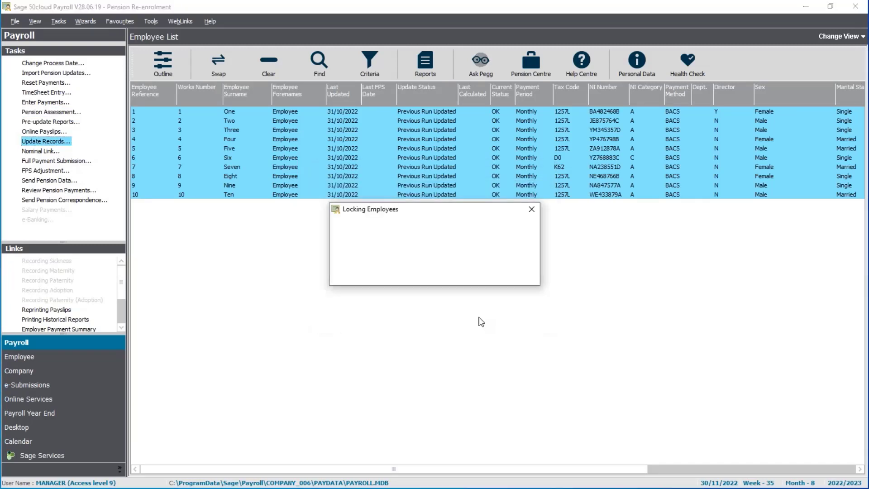
pyautogui.click(479, 297)
pyautogui.click(483, 330)
pyautogui.click(494, 332)
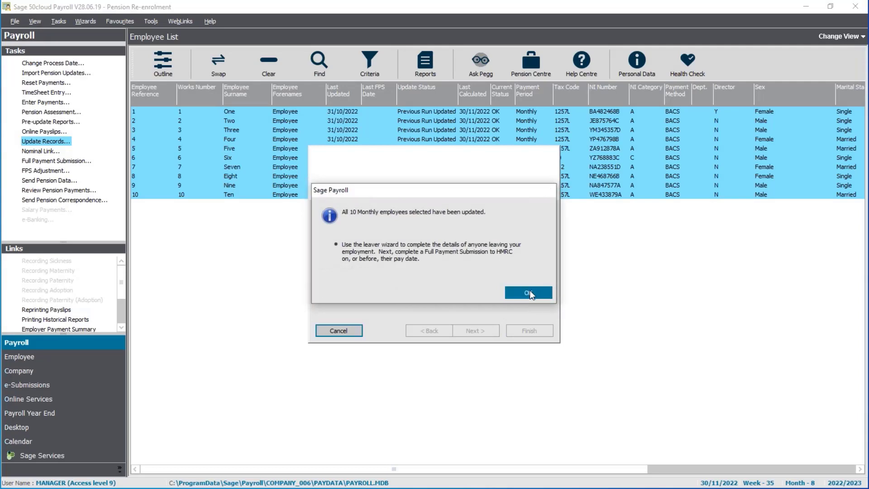
pyautogui.click(530, 291)
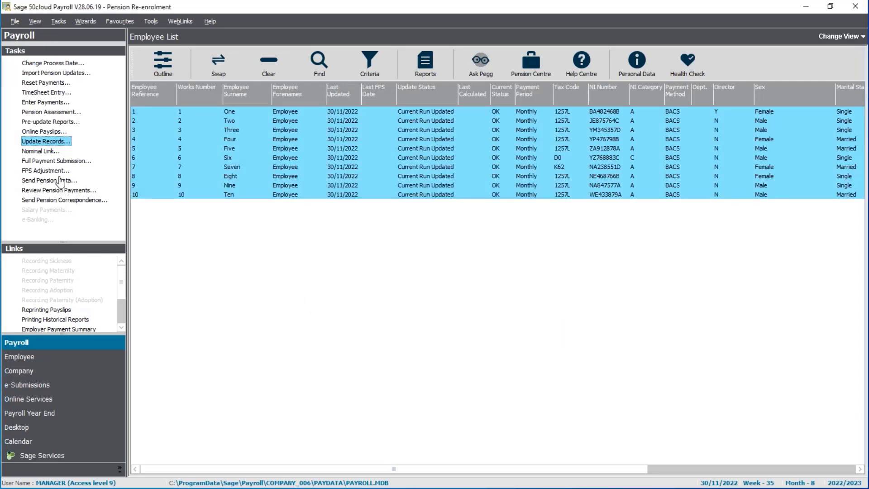
# Step: Open the pension correspondence, read through both pages of employee 1's Automatic Enrolment Re-enrolment Notice, and close the preview
pyautogui.click(63, 202)
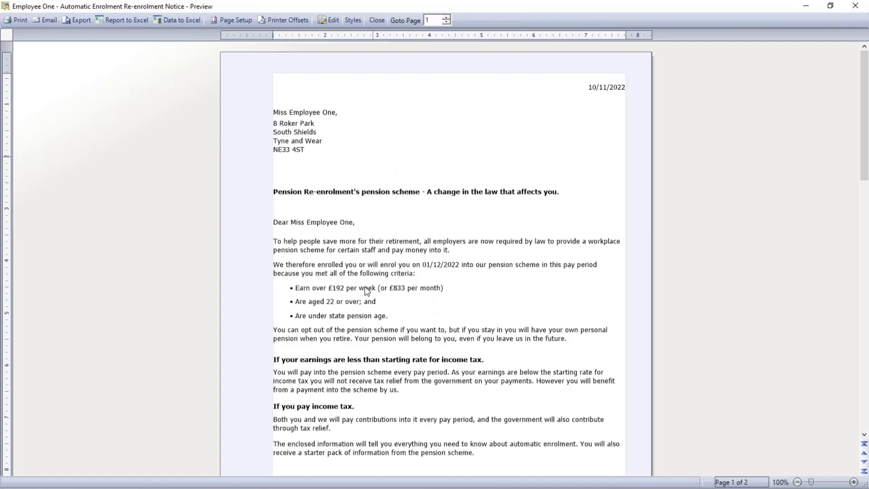
pyautogui.scroll(-3, 363, 328)
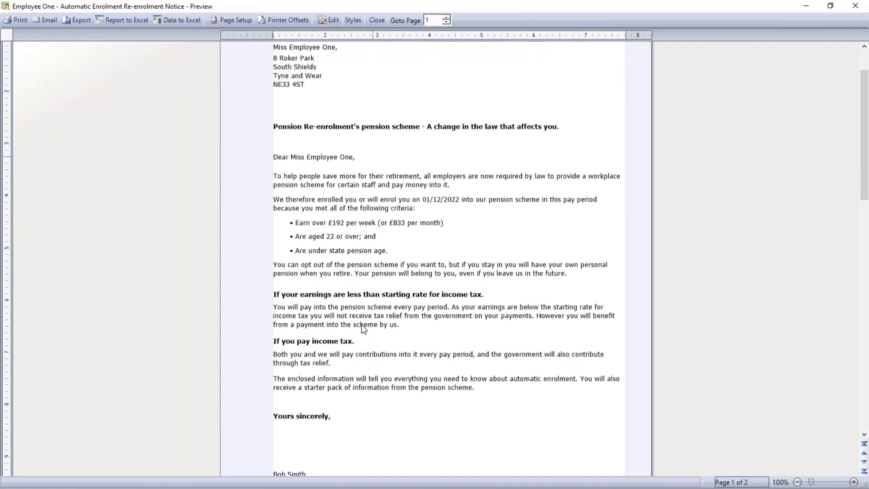
pyautogui.scroll(-6, 363, 328)
pyautogui.scroll(-20, 363, 328)
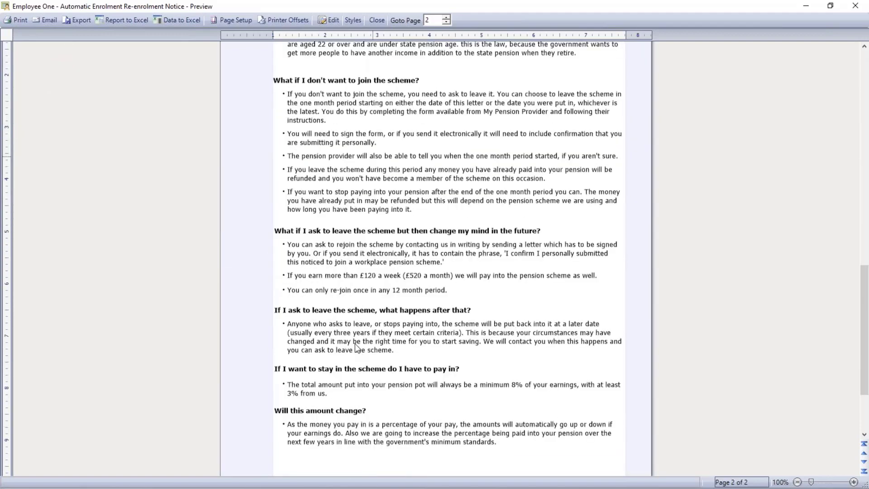
pyautogui.scroll(6, 355, 348)
pyautogui.scroll(-3, 352, 349)
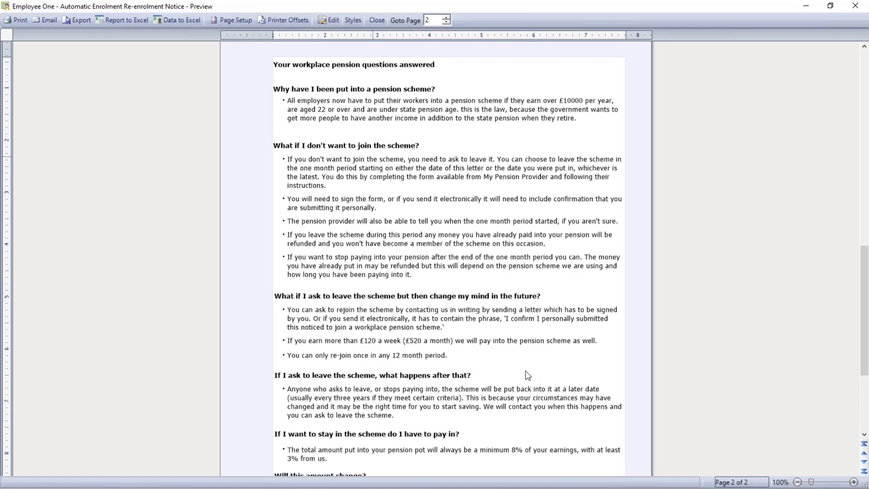
pyautogui.scroll(-6, 528, 375)
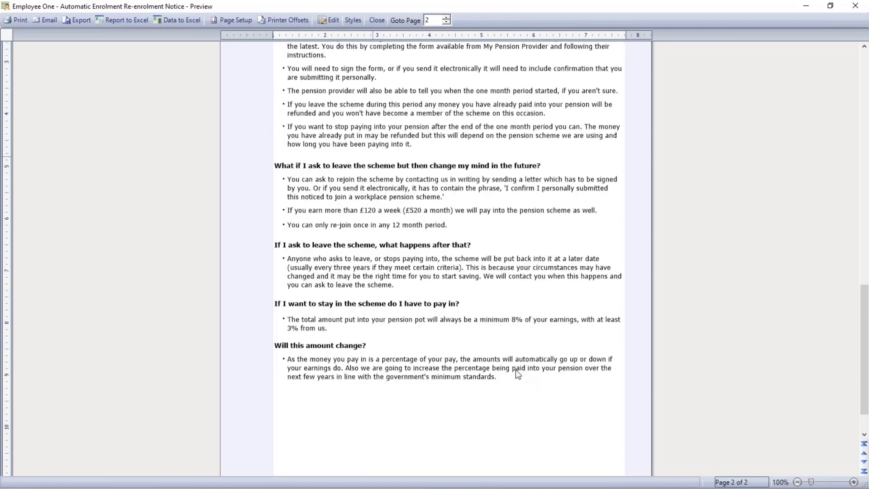
pyautogui.scroll(9, 498, 360)
pyautogui.scroll(-11, 489, 362)
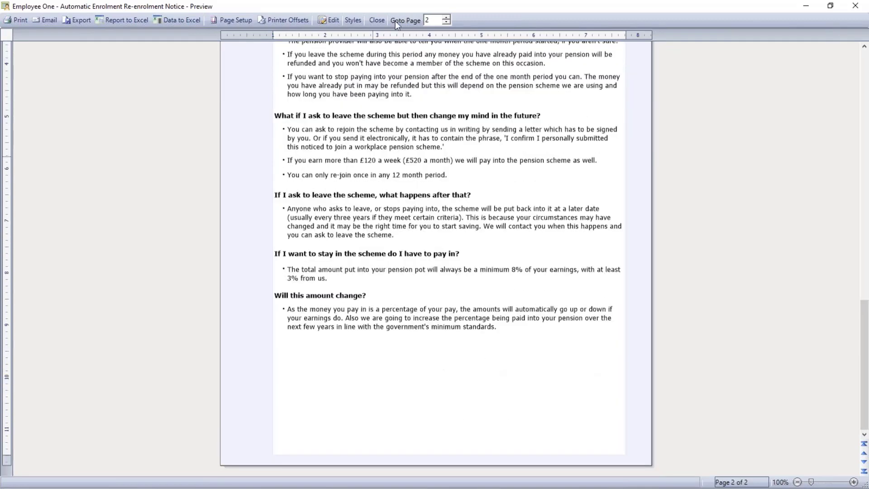
pyautogui.click(382, 26)
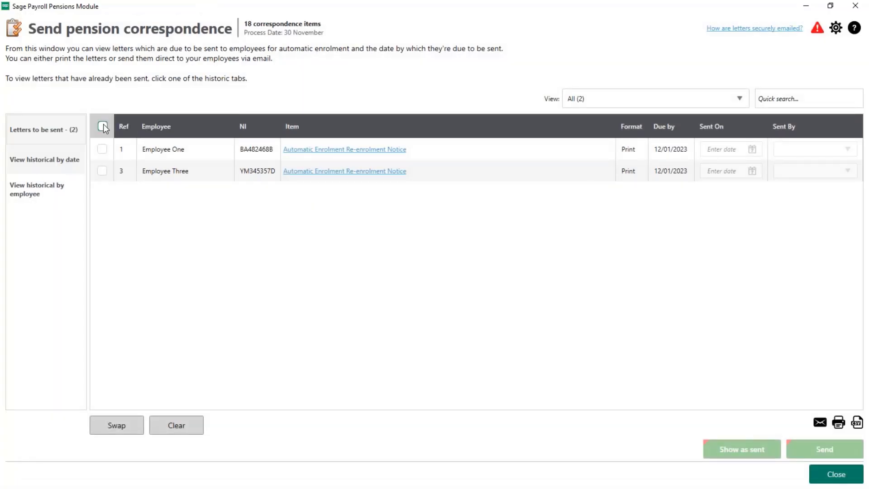
# Step: Select both re-enrolment letters and set their sent date to 01/12/2022 and sent by to User
pyautogui.click(103, 125)
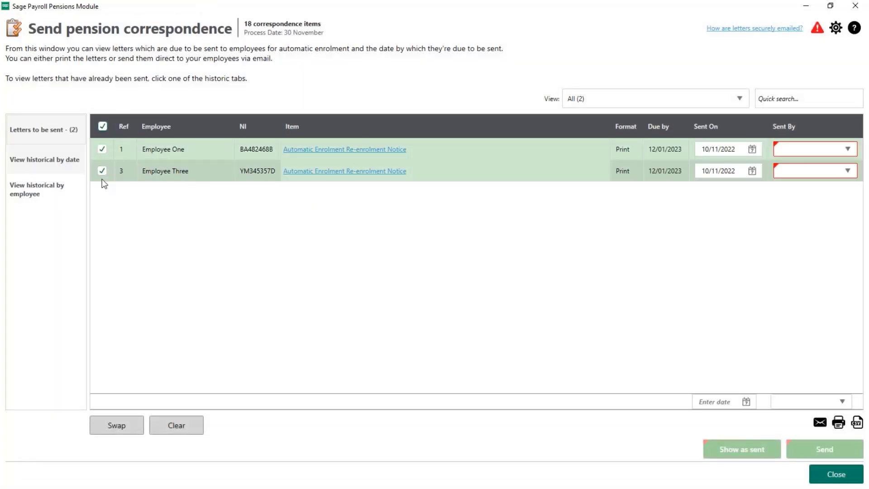
pyautogui.click(746, 402)
pyautogui.click(853, 218)
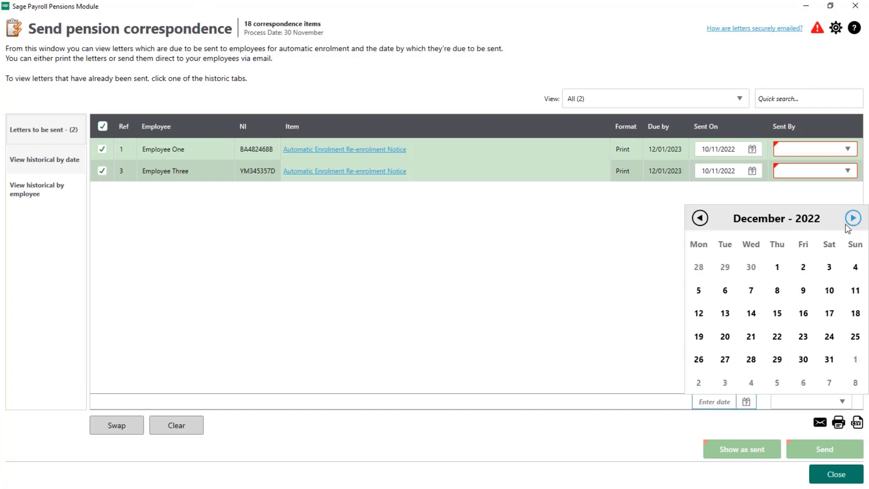
pyautogui.click(777, 267)
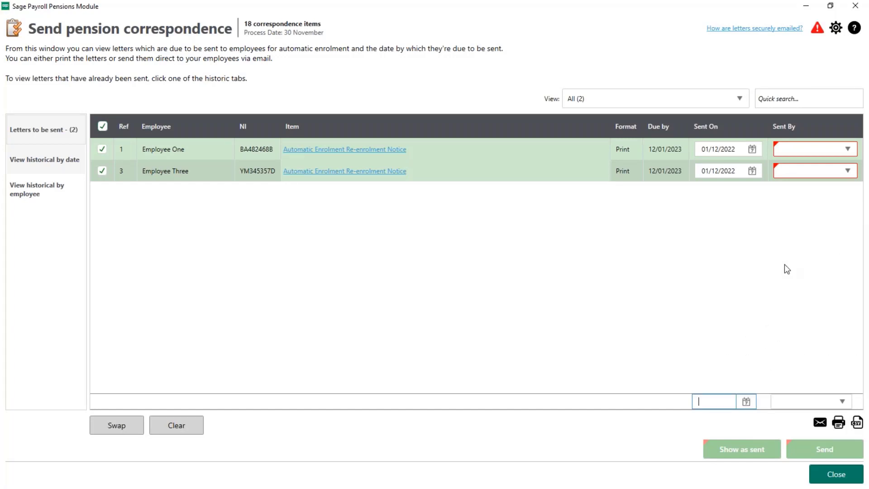
pyautogui.click(799, 400)
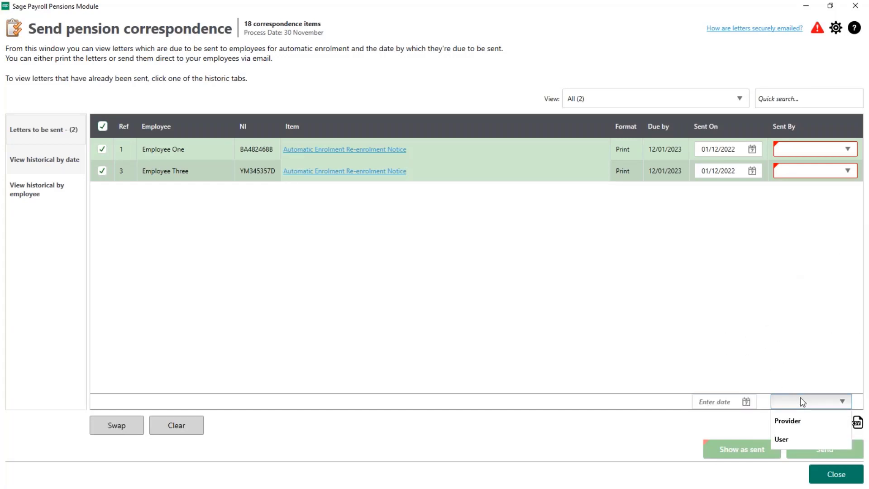
pyautogui.click(783, 435)
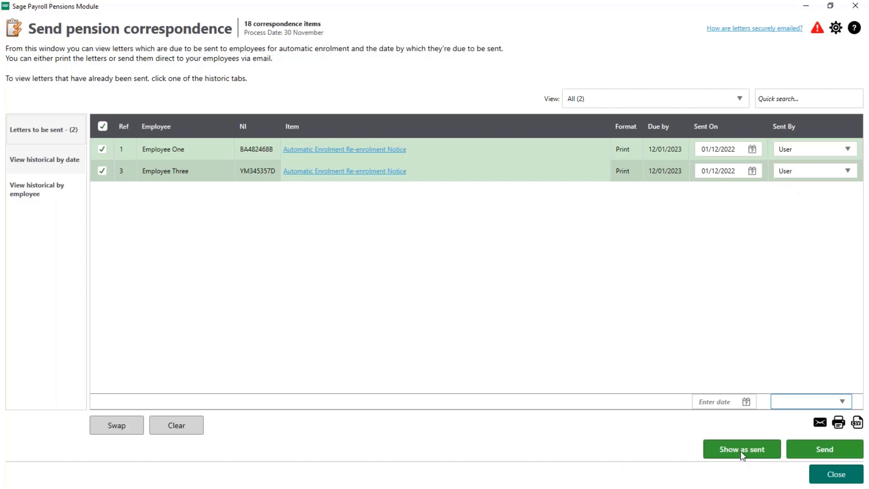
# Step: Send both letters using the specified format, cancelling the print dialog, and check the sent-letter history by date before closing the correspondence
pyautogui.click(814, 454)
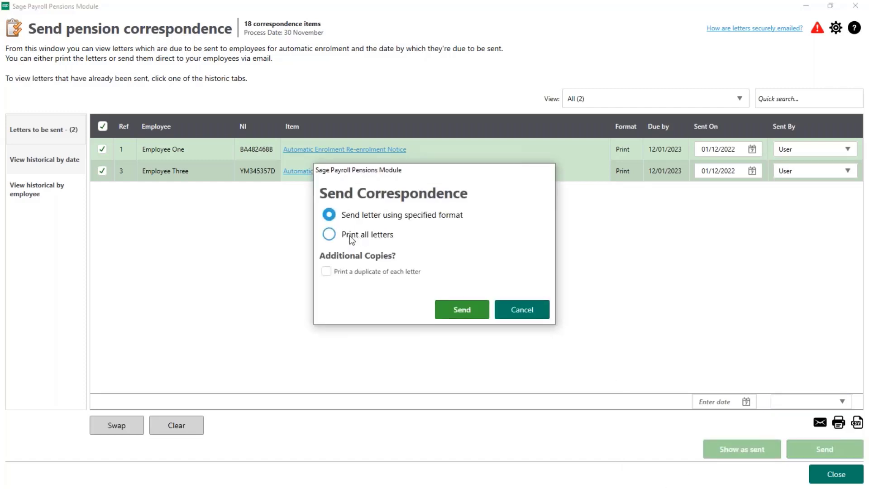
pyautogui.click(482, 316)
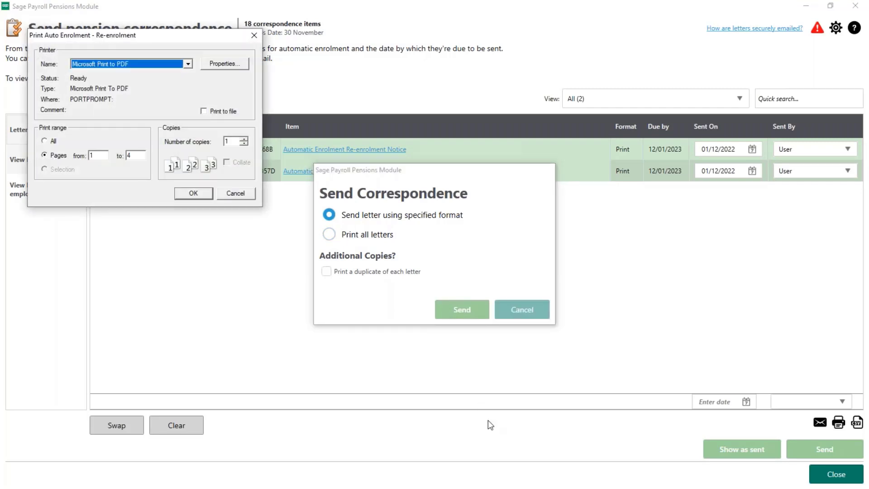
pyautogui.click(235, 193)
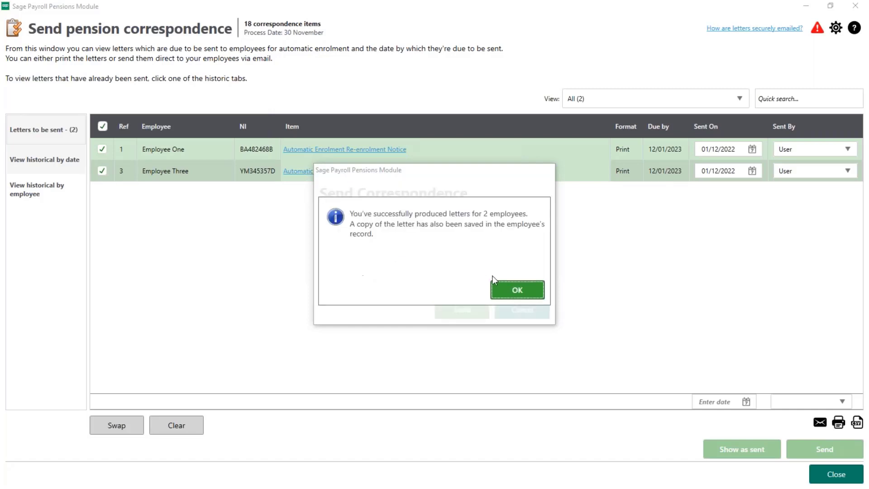
pyautogui.click(520, 286)
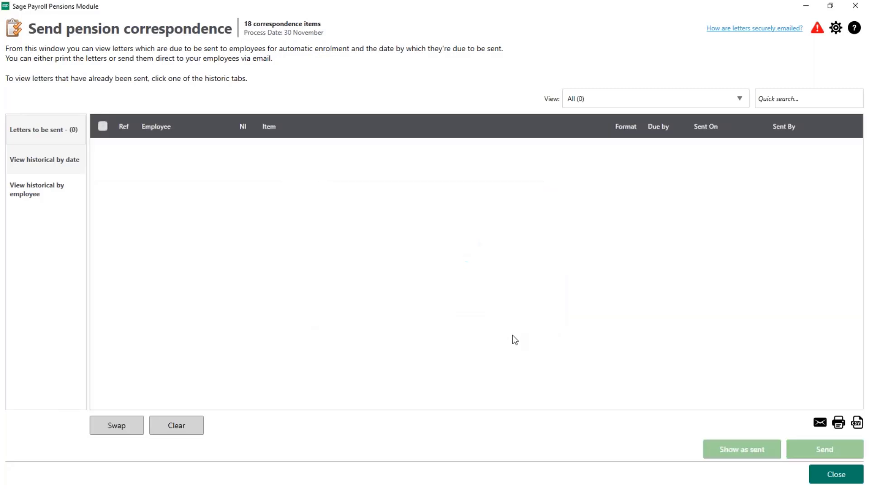
pyautogui.click(52, 157)
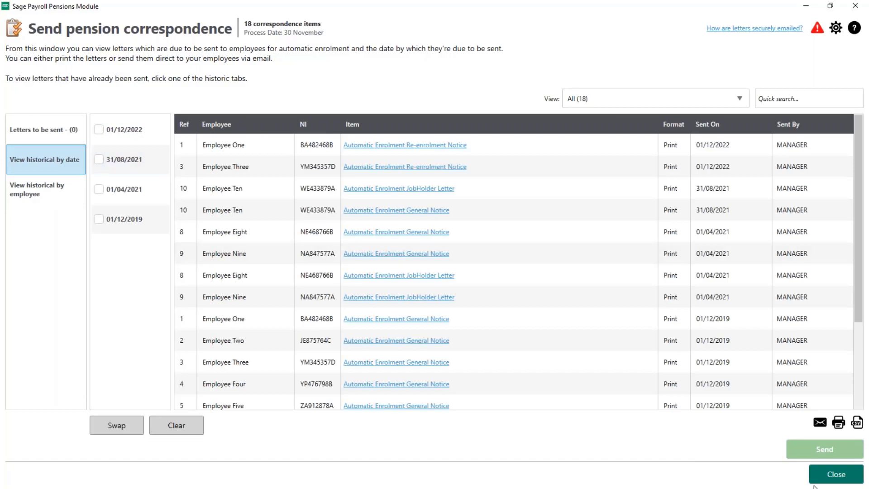
pyautogui.click(833, 471)
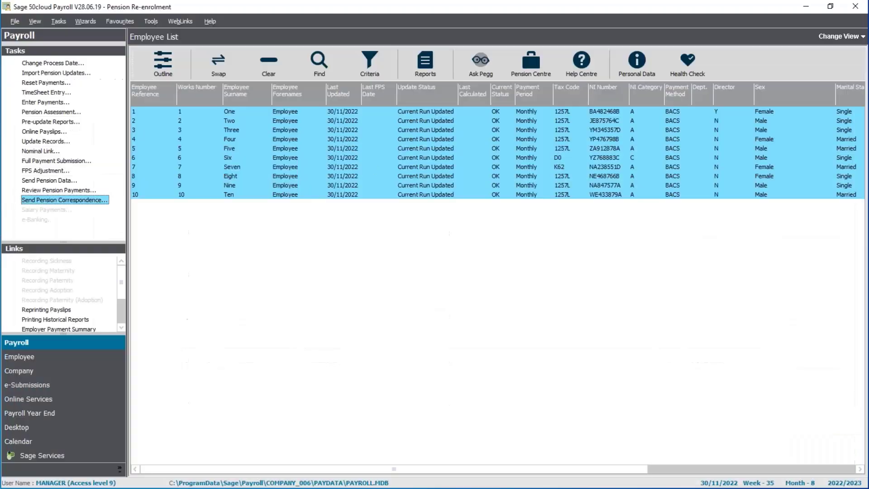
# Step: Open the records of only employees 1 and 3 and check employee 1's pension status history and scheme dates
pyautogui.click(269, 63)
pyautogui.click(224, 113)
pyautogui.keyDown('ctrl'); pyautogui.click(219, 130); pyautogui.keyUp('ctrl')
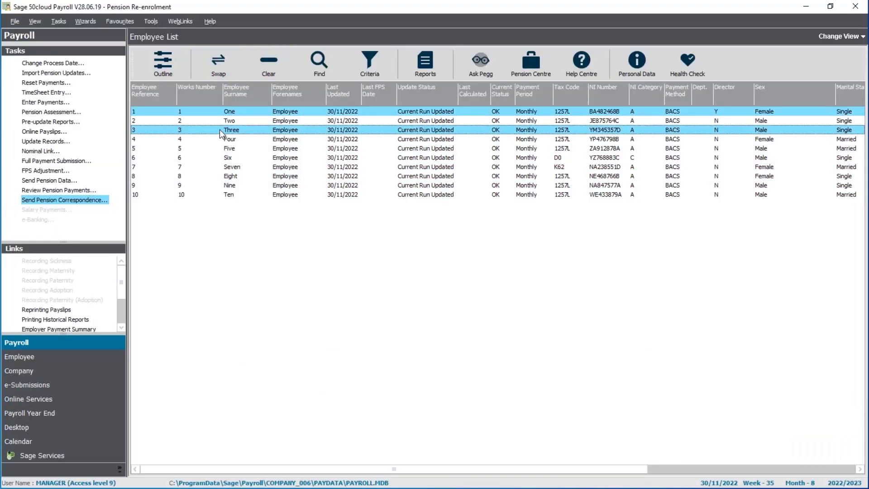
pyautogui.rightClick(219, 130)
pyautogui.click(447, 261)
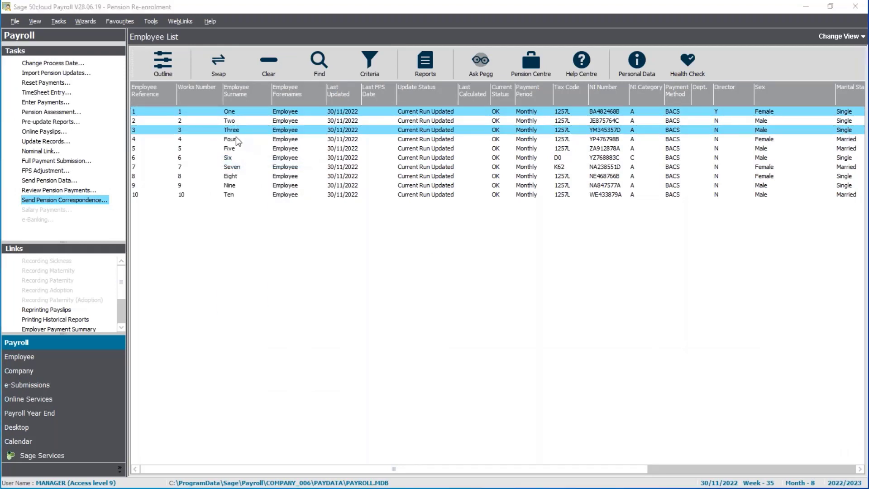
pyautogui.click(353, 150)
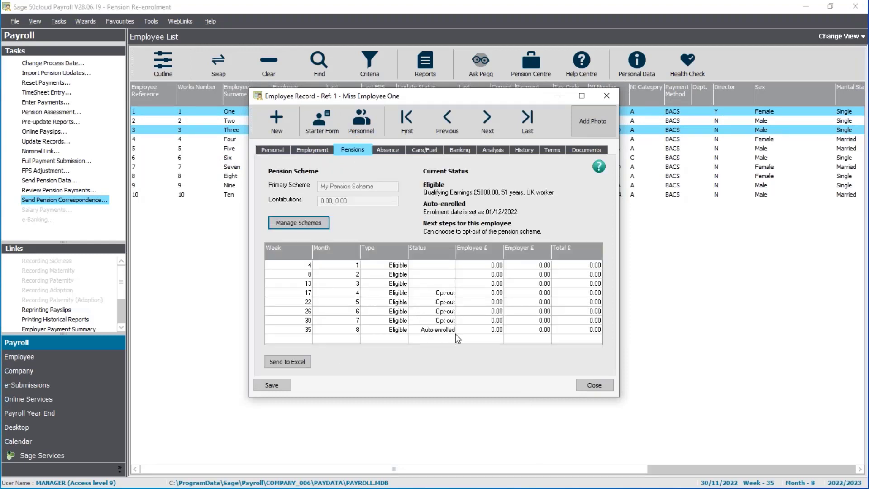
pyautogui.click(306, 223)
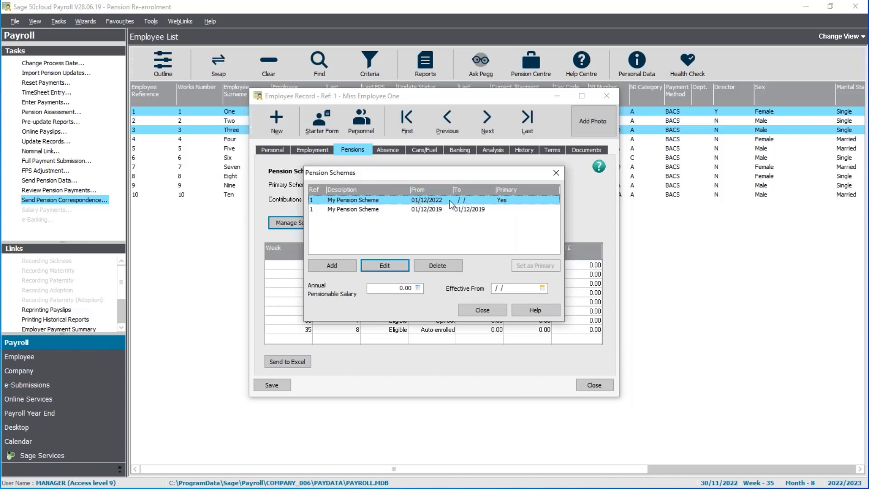
pyautogui.click(493, 311)
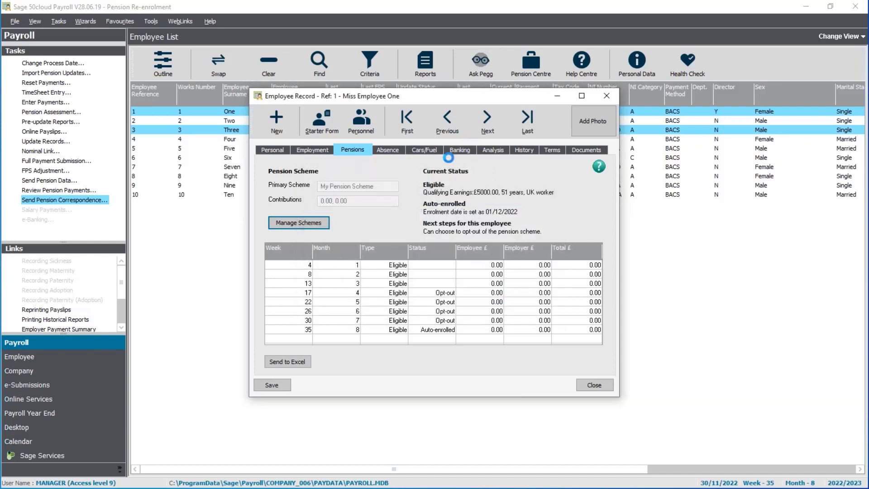
# Step: Check employee 3's pension status history and scheme dates, and close the employee record
pyautogui.click(488, 122)
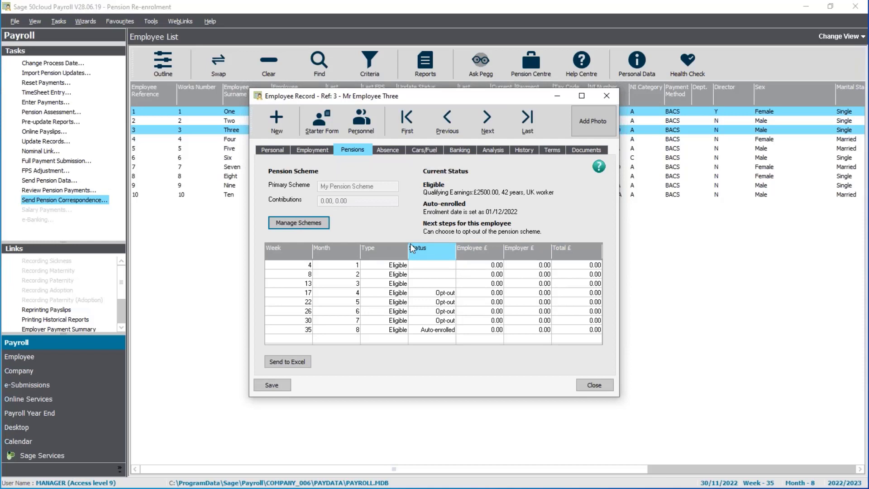
pyautogui.click(290, 224)
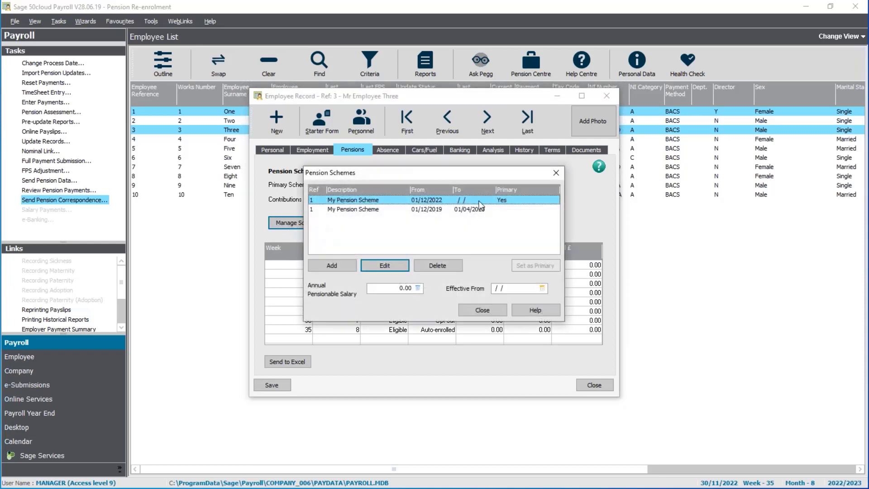
pyautogui.click(482, 310)
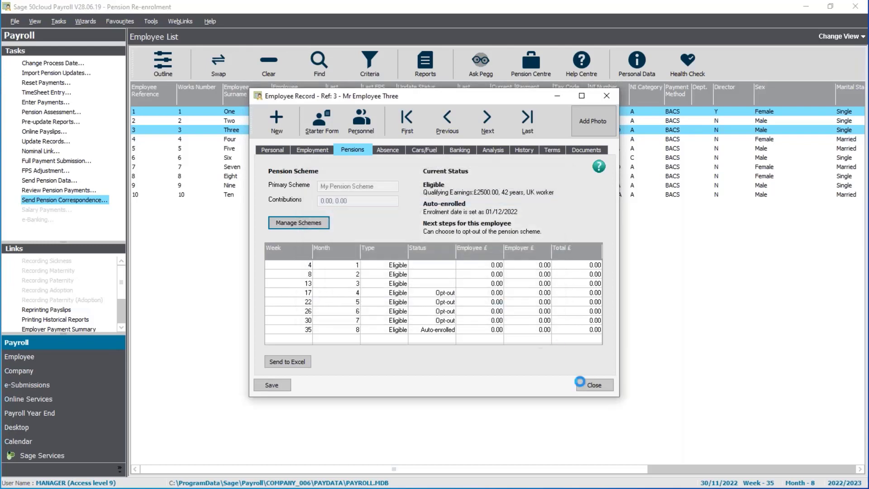
pyautogui.click(594, 385)
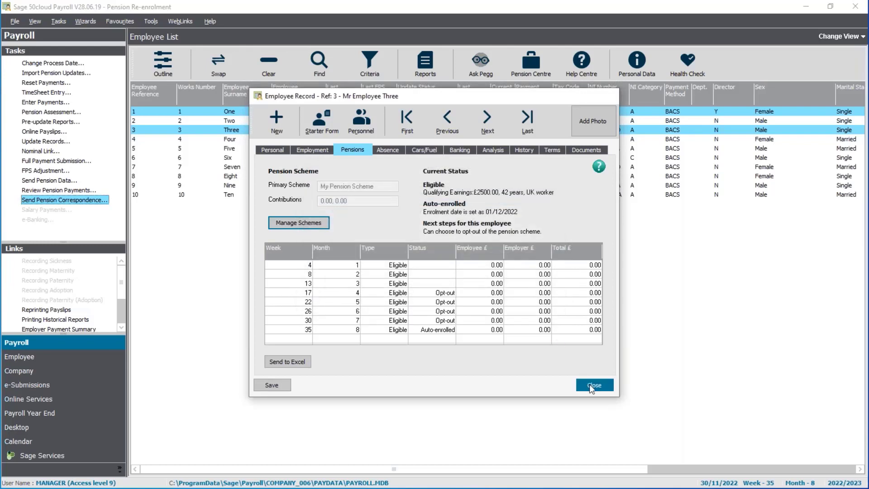
# Step: Select all employees and change the process date to 31/12/2022
pyautogui.click(217, 64)
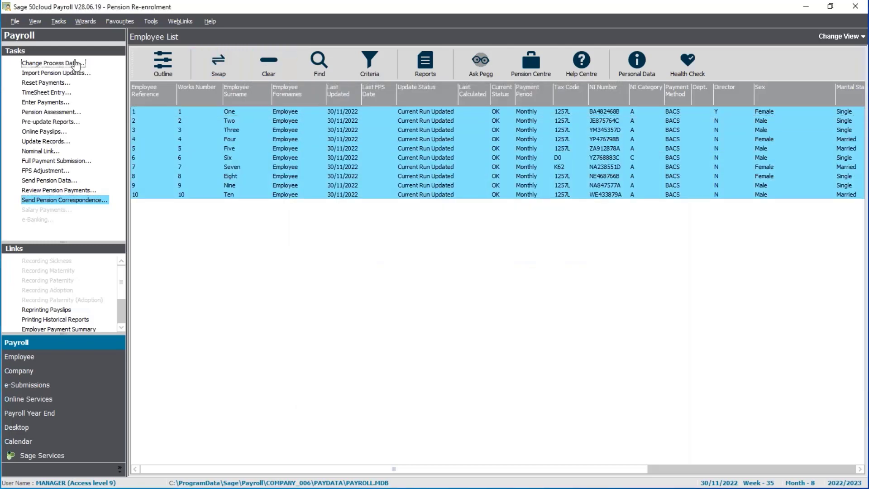
pyautogui.click(82, 63)
pyautogui.write('31/12/')
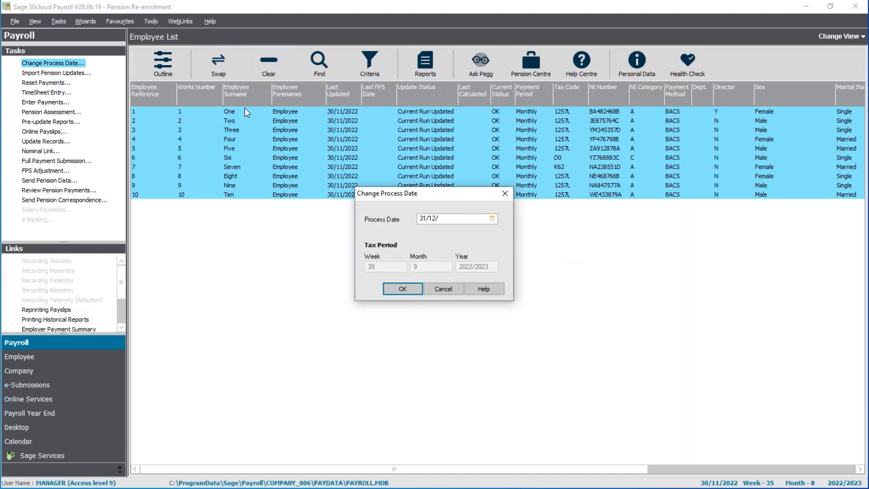
pyautogui.write('2022')
pyautogui.press('Return')
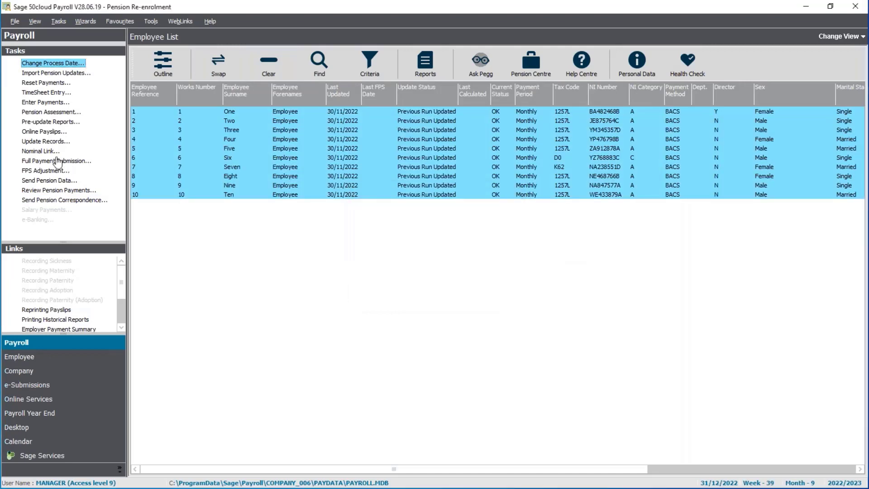
# Step: Run the pension assessment for all employees without a backup, review their enrolment statuses, and close it with only employee 1 selected
pyautogui.click(53, 113)
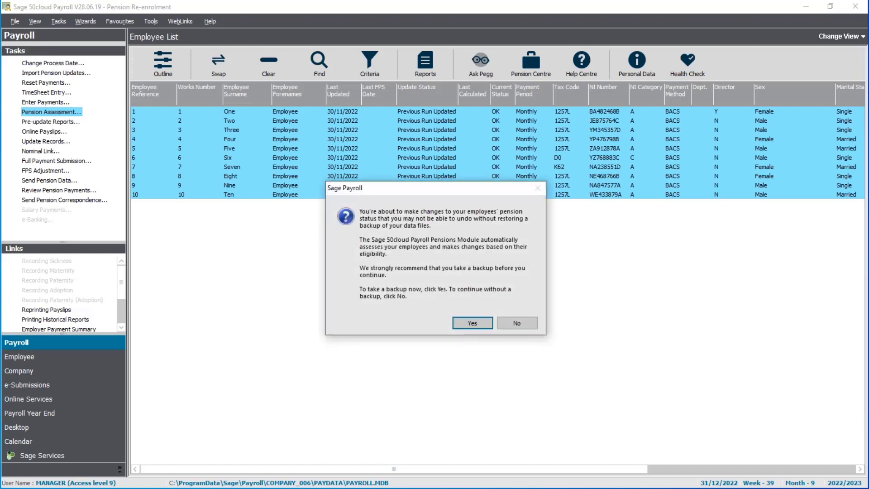
pyautogui.click(529, 324)
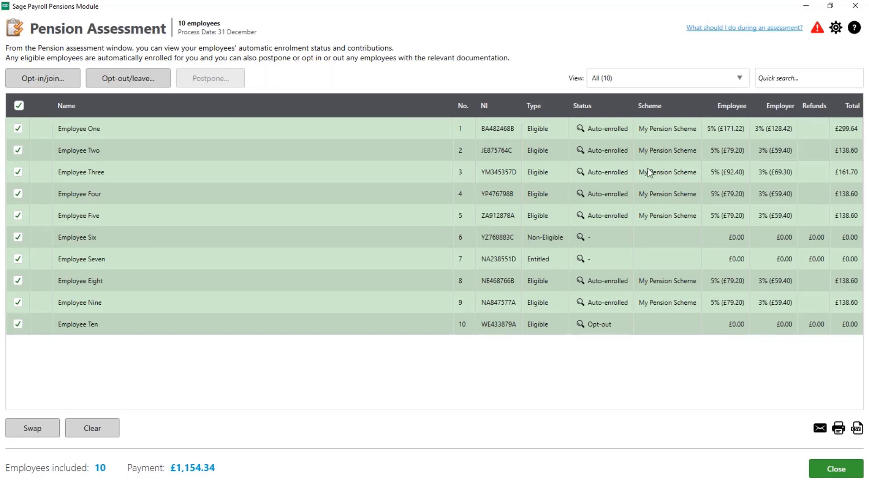
pyautogui.moveTo(580, 172)
pyautogui.moveTo(579, 150)
pyautogui.click(19, 106)
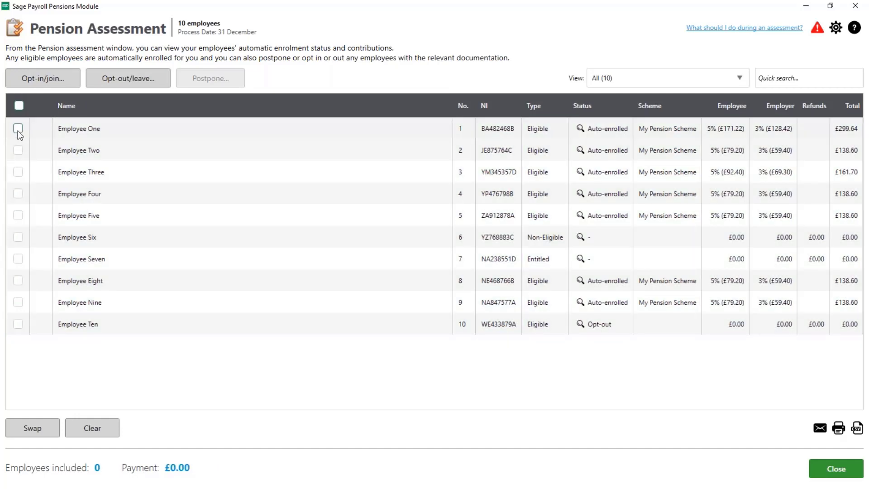
pyautogui.click(18, 128)
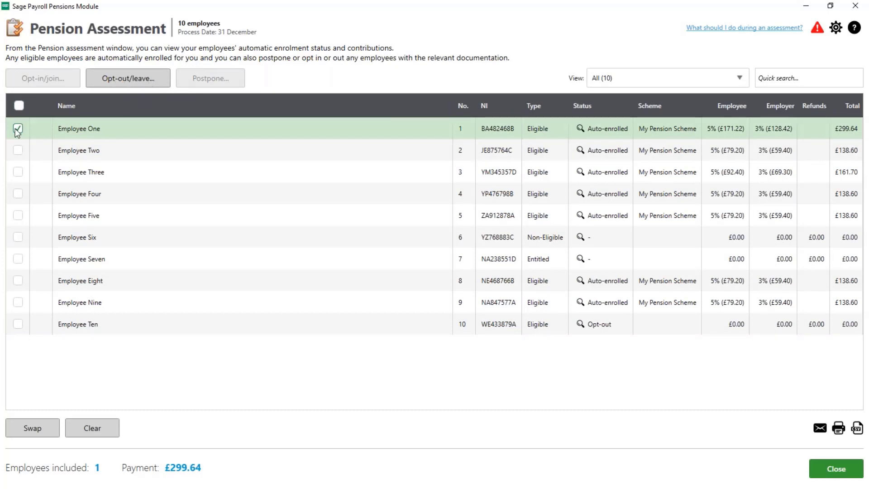
pyautogui.click(835, 469)
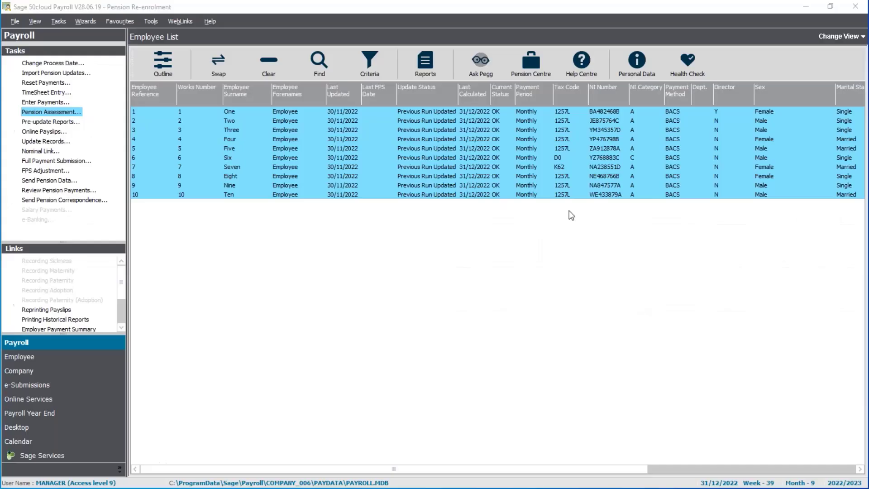